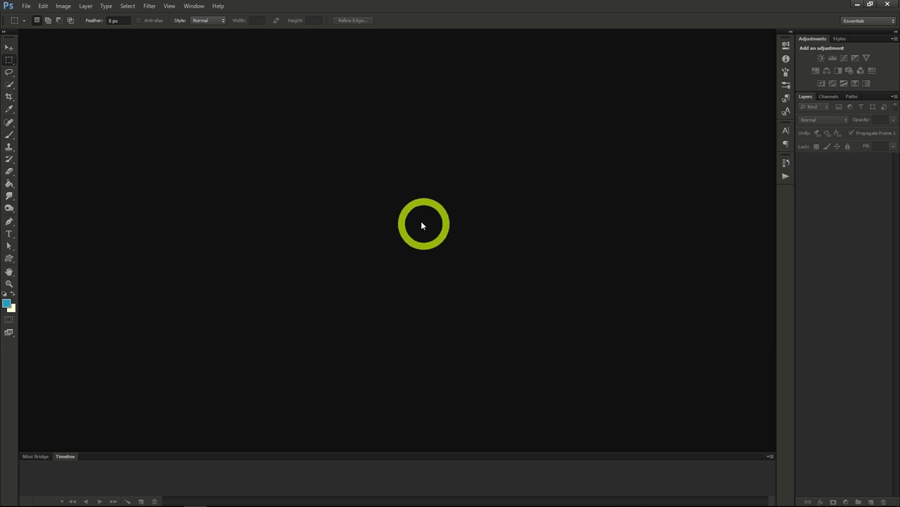
# - Create a new transparent RGB document 970 pixels wide and 90 pixels high at 72 pixels/inch
pyautogui.click(26, 6)
pyautogui.click(31, 15)
pyautogui.click(269, 202)
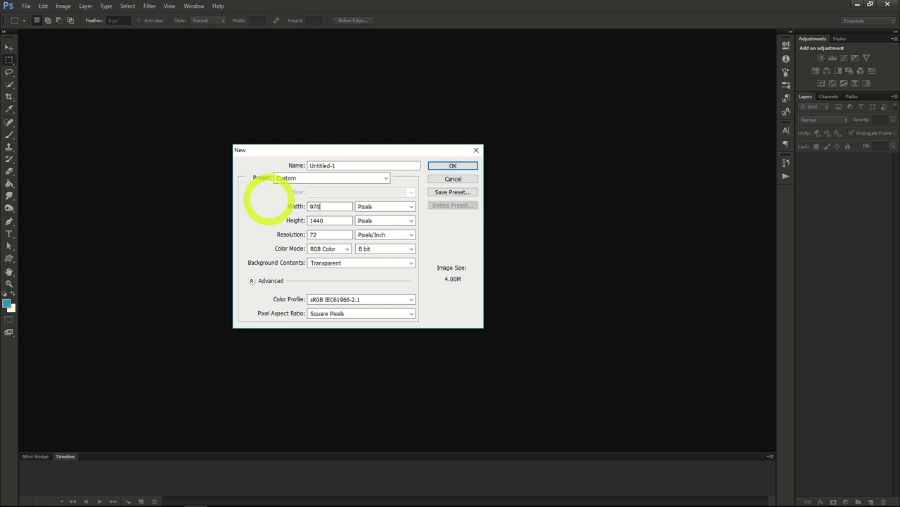
pyautogui.write('970')
pyautogui.click(285, 222)
pyautogui.write('90')
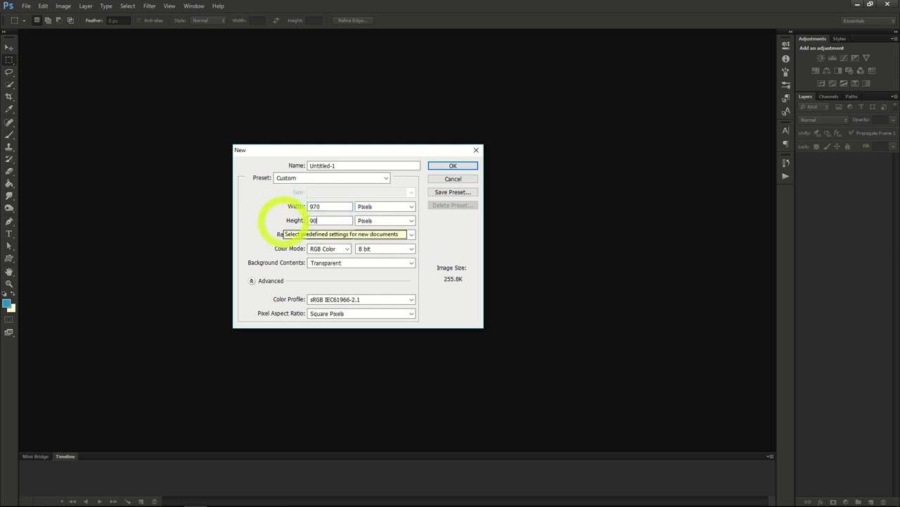
pyautogui.click(334, 207)
pyautogui.click(331, 220)
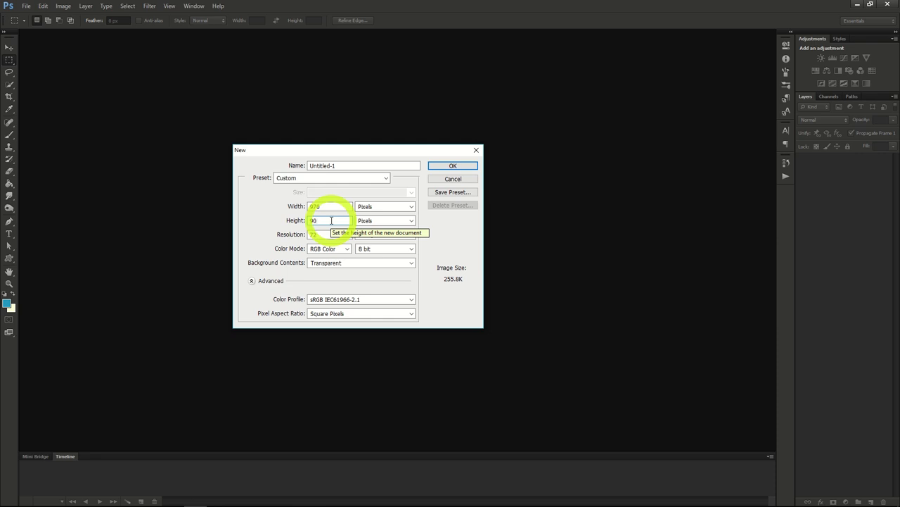
pyautogui.click(438, 165)
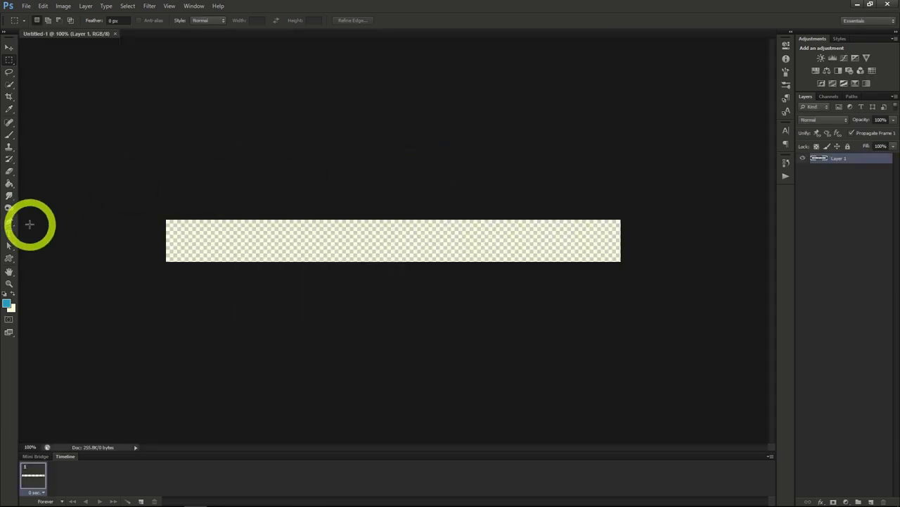
# - Swap the foreground and background colours and fill the banner with the off-white colour using the Paint Bucket
pyautogui.click(9, 184)
pyautogui.click(12, 294)
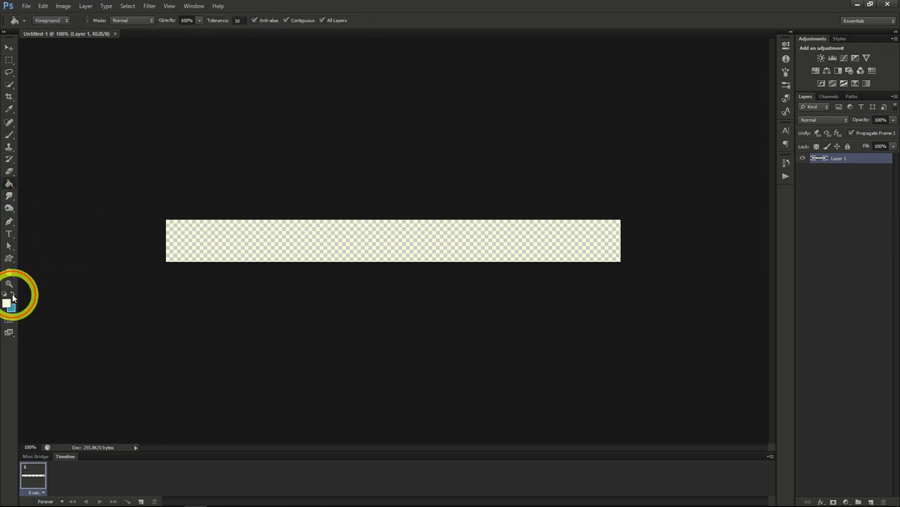
pyautogui.click(197, 237)
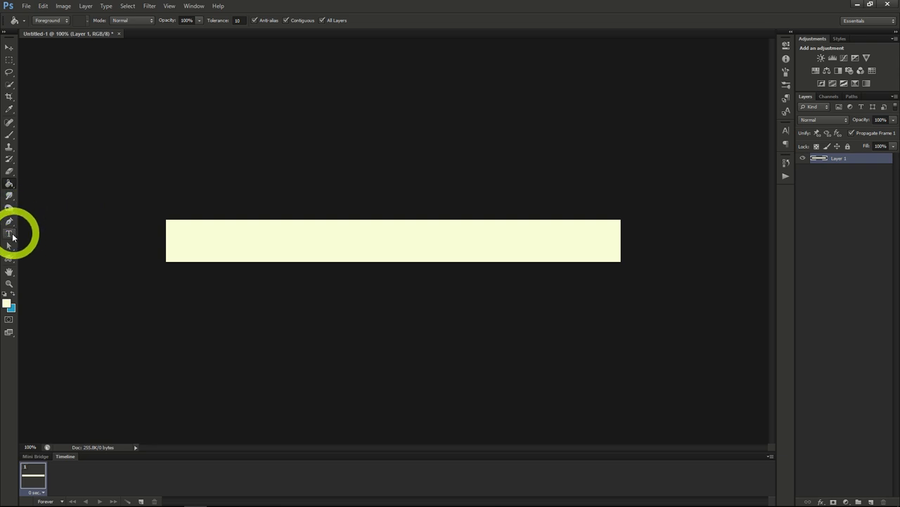
# - Add the black Segoe Script text "10 Apples for 3.99" at 55.12 pt and place it on the banner
pyautogui.click(12, 237)
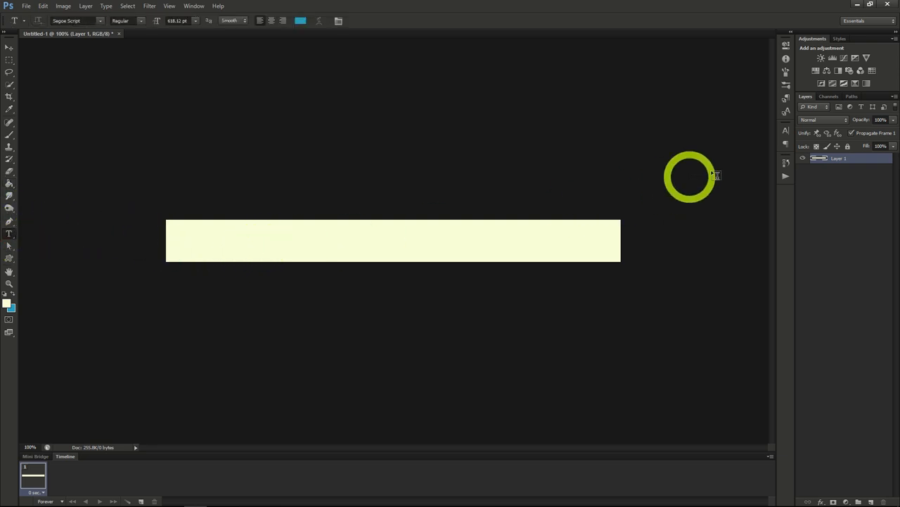
pyautogui.click(786, 131)
pyautogui.click(752, 185)
pyautogui.moveTo(674, 168); pyautogui.dragTo(749, 216)
pyautogui.click(807, 78)
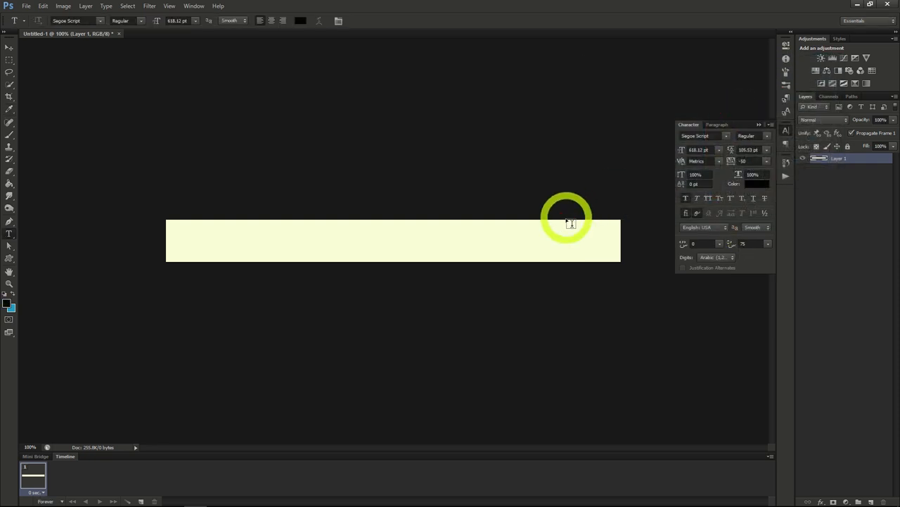
pyautogui.click(325, 202)
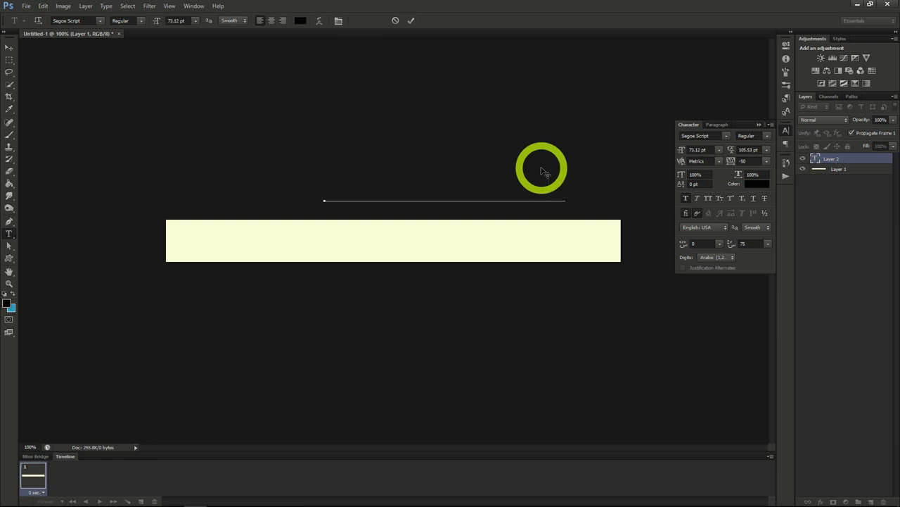
pyautogui.moveTo(498, 150); pyautogui.dragTo(437, 201)
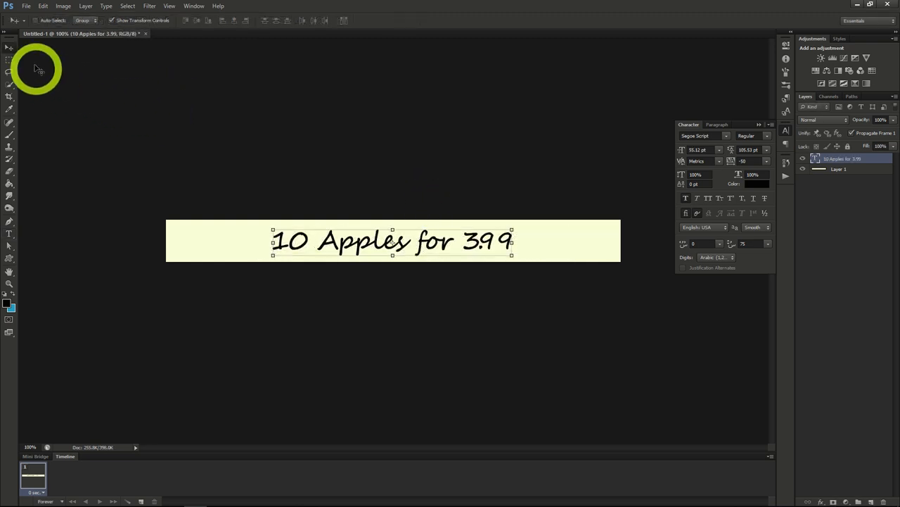
# - Select the whole canvas and align the text layer to its horizontal center
pyautogui.click(128, 6)
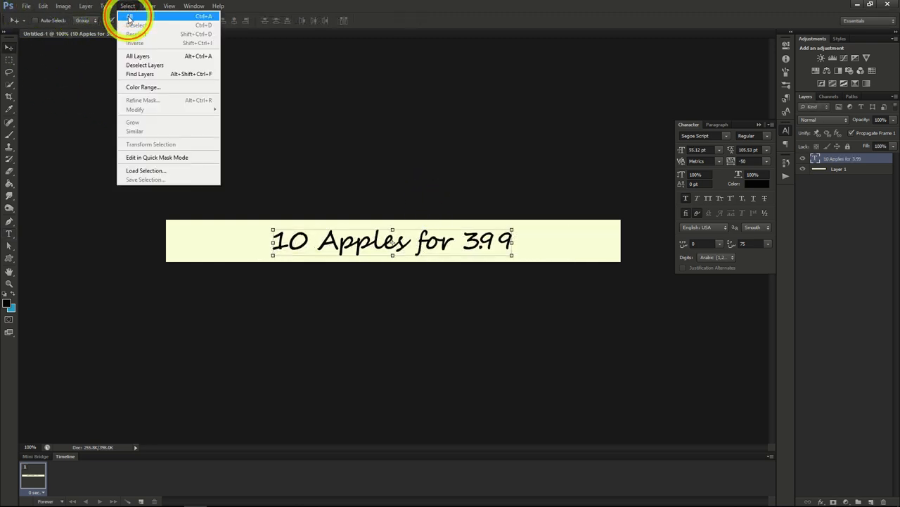
pyautogui.click(129, 17)
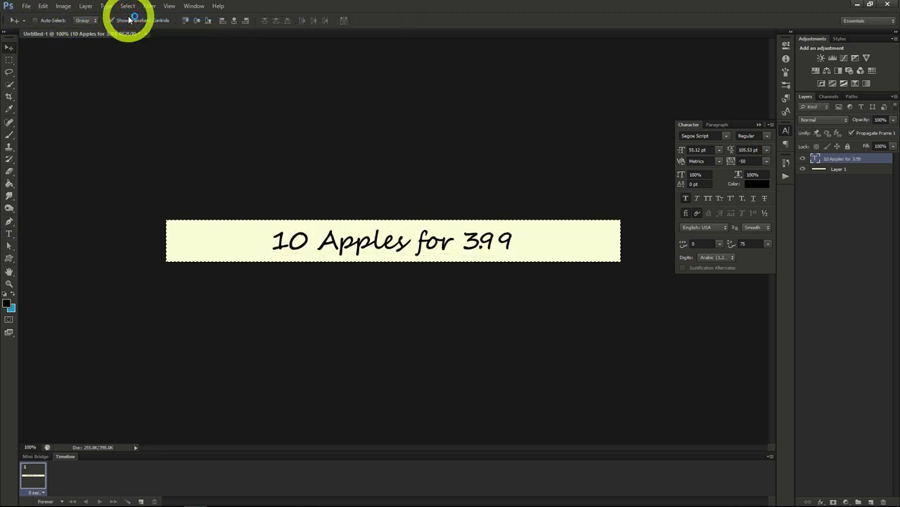
pyautogui.click(235, 21)
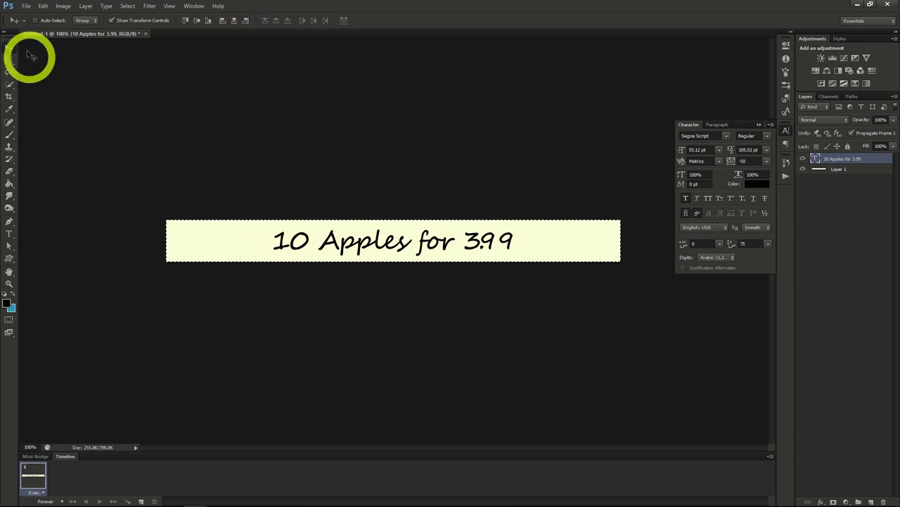
# - Open the apple photo redrome_300.jpg and copy the entire image
pyautogui.hotkey('ctrl', 'o')
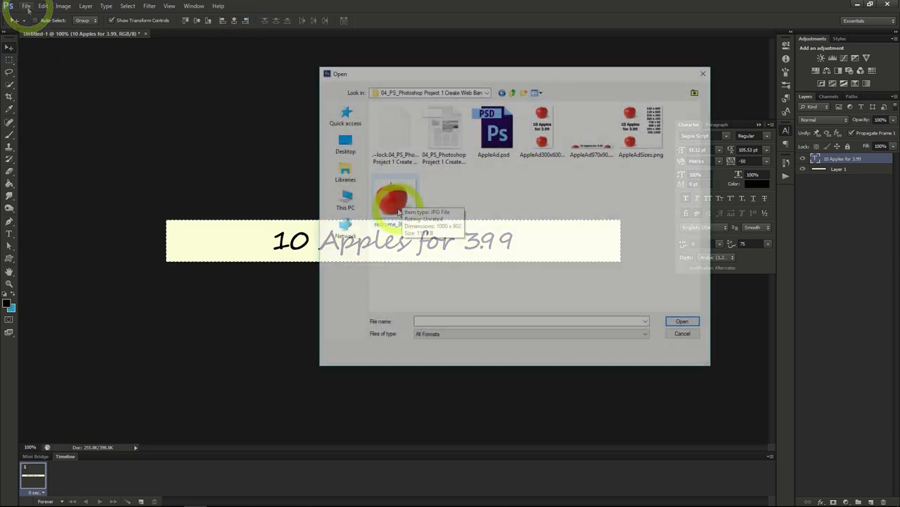
pyautogui.click(398, 211)
pyautogui.doubleClick(398, 211)
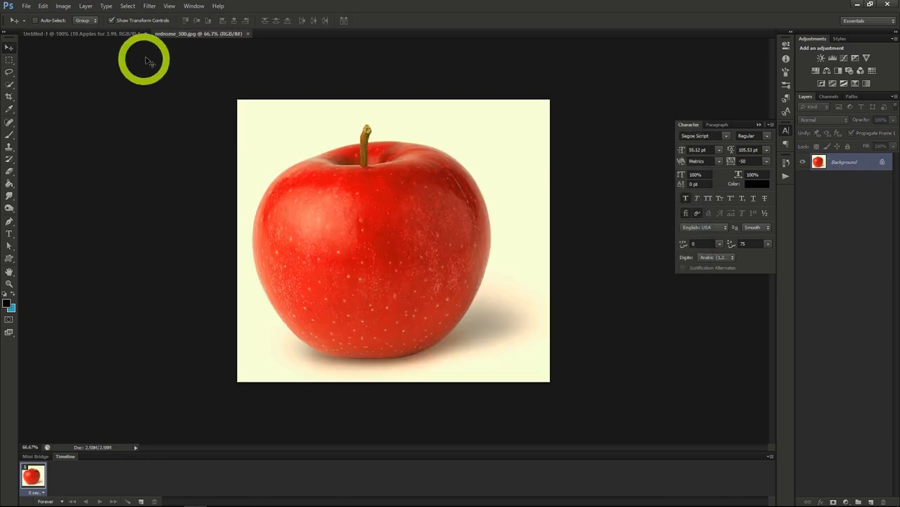
pyautogui.click(128, 6)
pyautogui.click(131, 17)
pyautogui.click(43, 6)
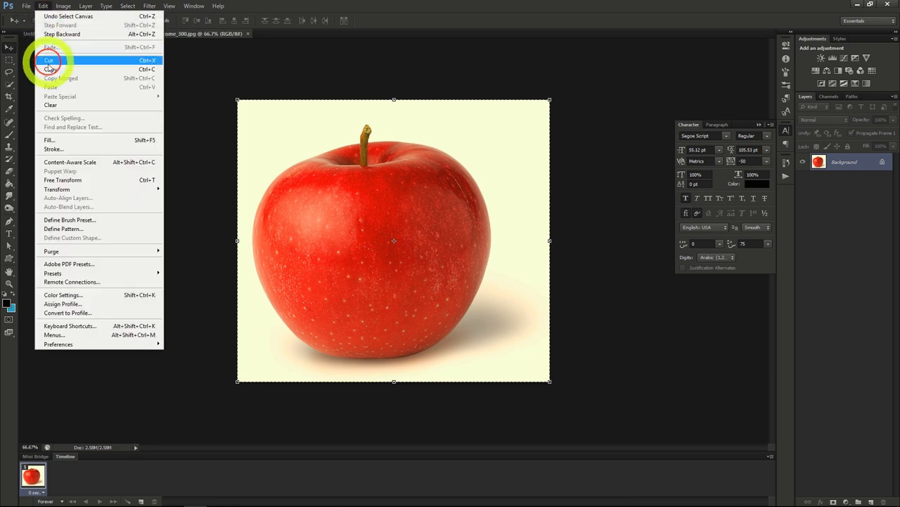
pyautogui.click(50, 66)
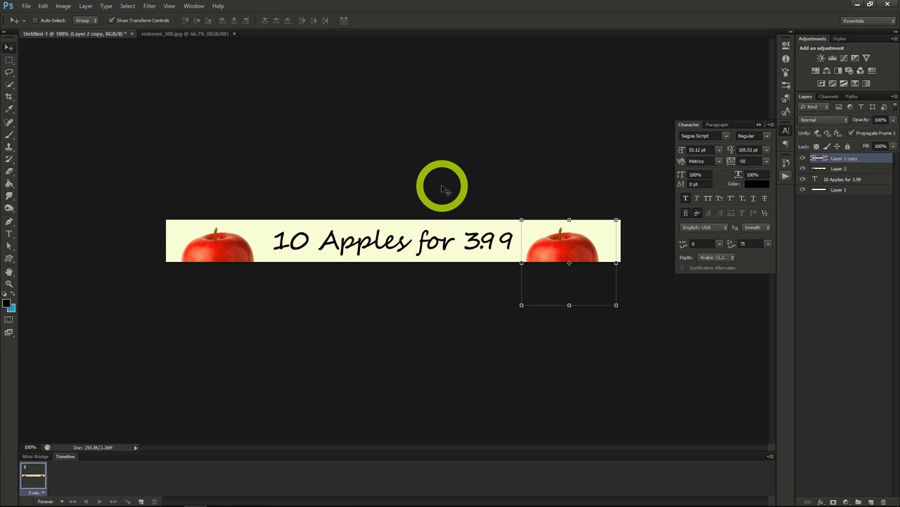
# - Save the banner as the Photoshop file appleAd1 with Maximize Compatibility on
pyautogui.click(25, 5)
pyautogui.click(49, 118)
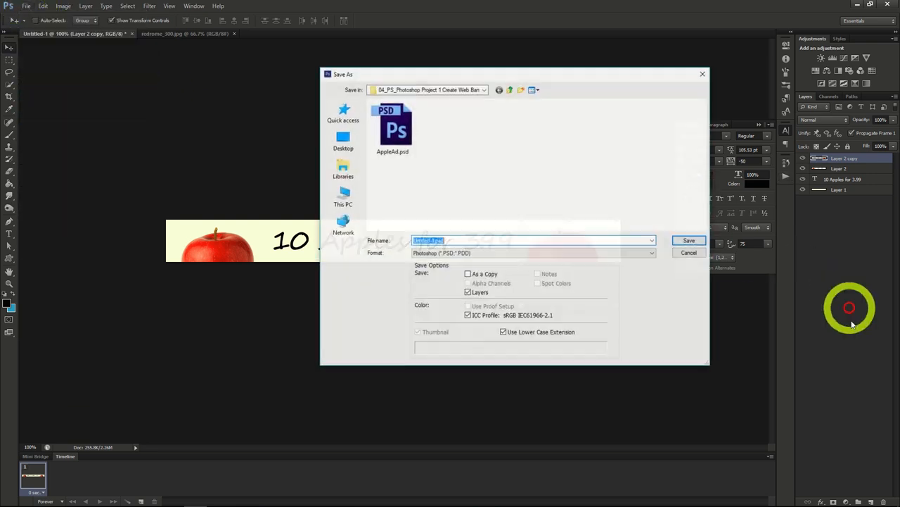
pyautogui.write('appleAd1')
pyautogui.press('Return')
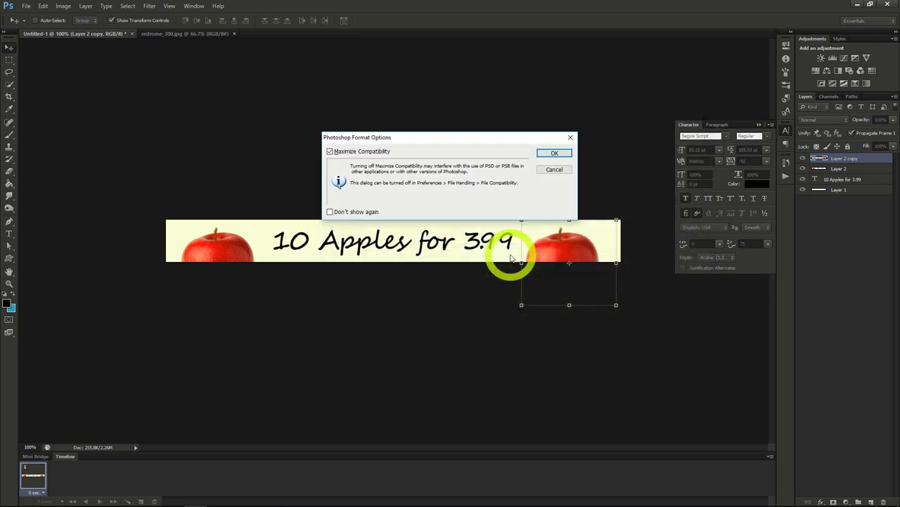
pyautogui.click(541, 155)
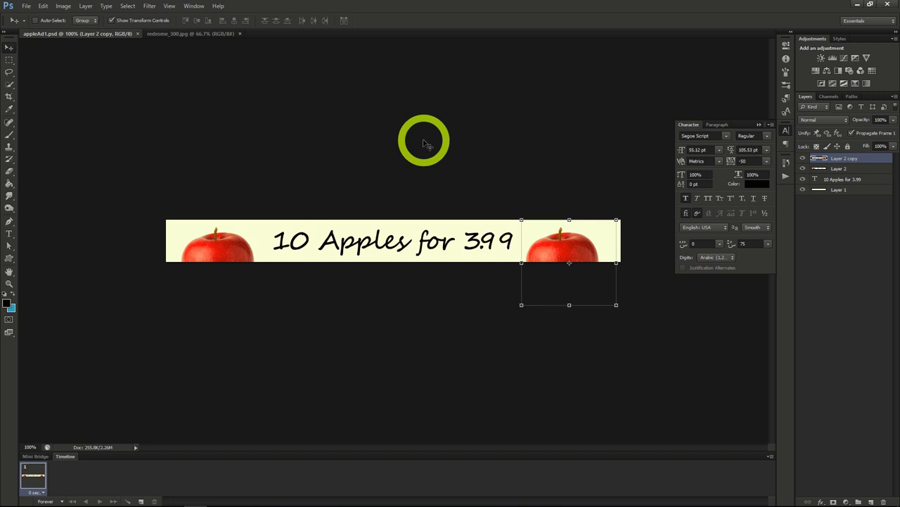
# - Resize the canvas to 300 pixels wide and 600 pixels high, keeping the anchor in the center
pyautogui.click(64, 7)
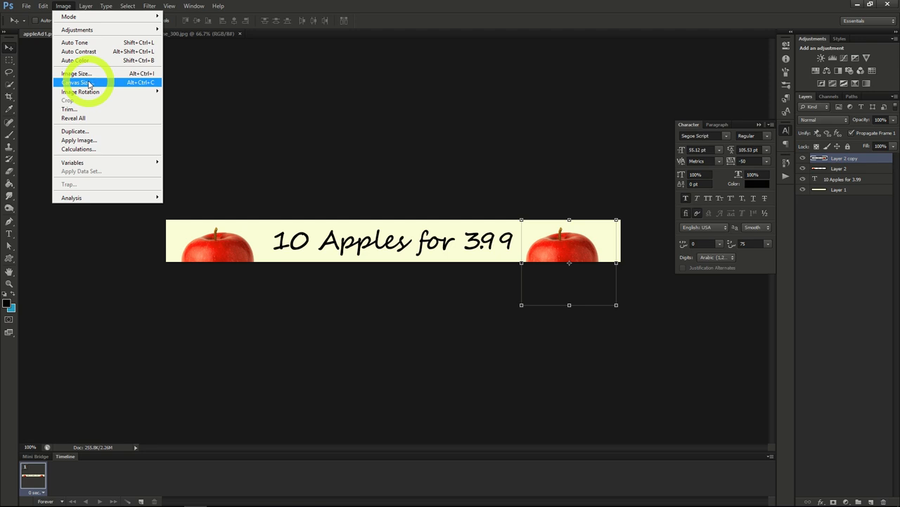
pyautogui.click(78, 83)
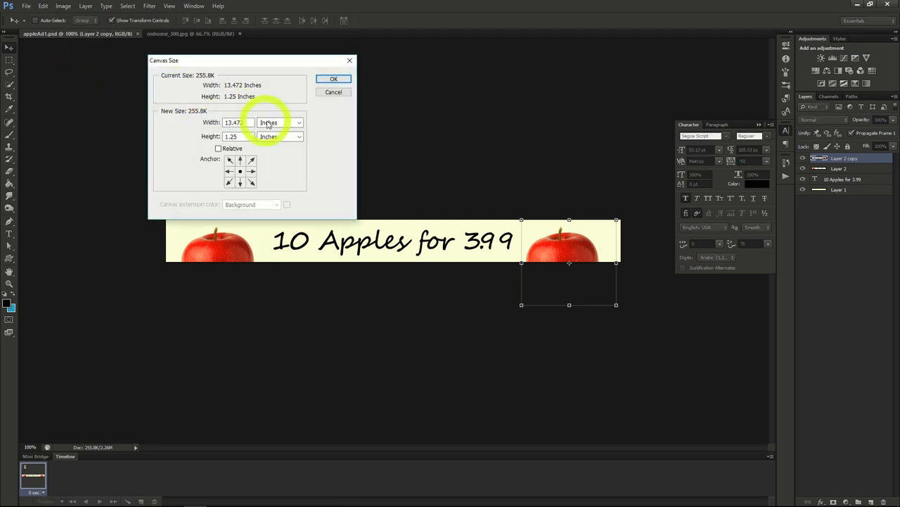
pyautogui.click(263, 123)
pyautogui.click(274, 139)
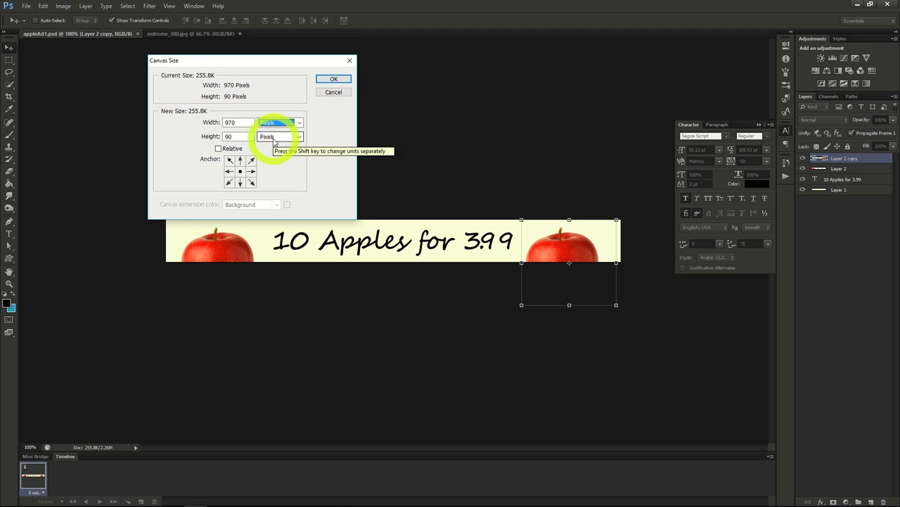
pyautogui.moveTo(236, 123); pyautogui.dragTo(193, 120)
pyautogui.write('300')
pyautogui.press('Tab')
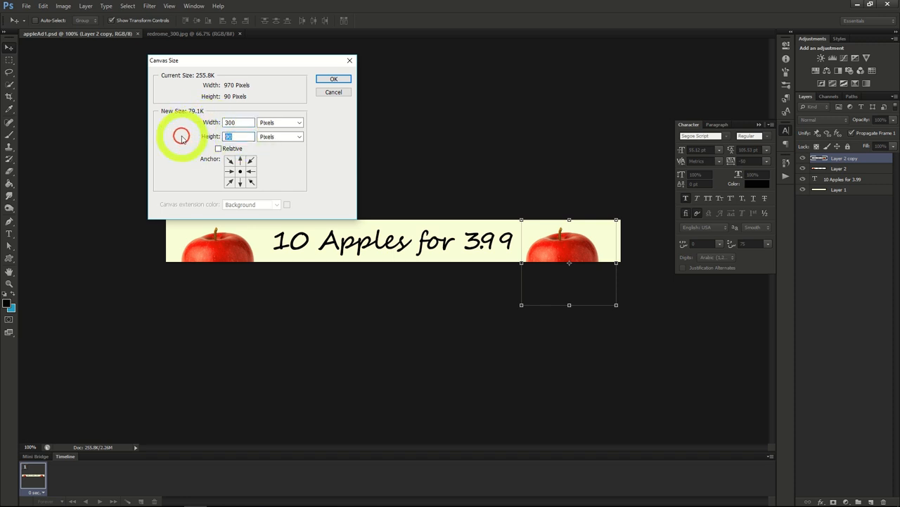
pyautogui.write('600')
pyautogui.click(331, 81)
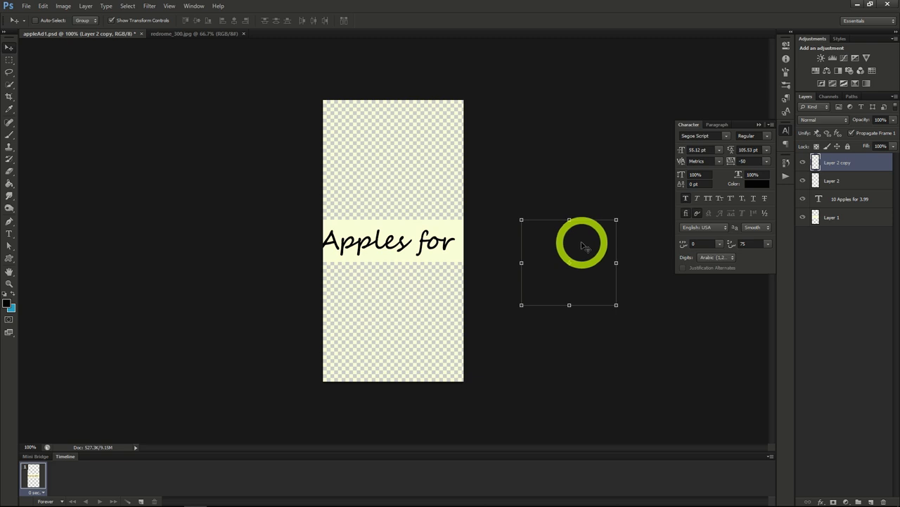
# - Move one apple layer to the bottom of the tall canvas and the other apple layer to the top
pyautogui.moveTo(582, 242); pyautogui.dragTo(419, 316)
pyautogui.click(823, 180)
pyautogui.moveTo(242, 245); pyautogui.dragTo(413, 124)
# - Fill the transparent areas around the apples and text with the off-white foreground colour
pyautogui.press('g')
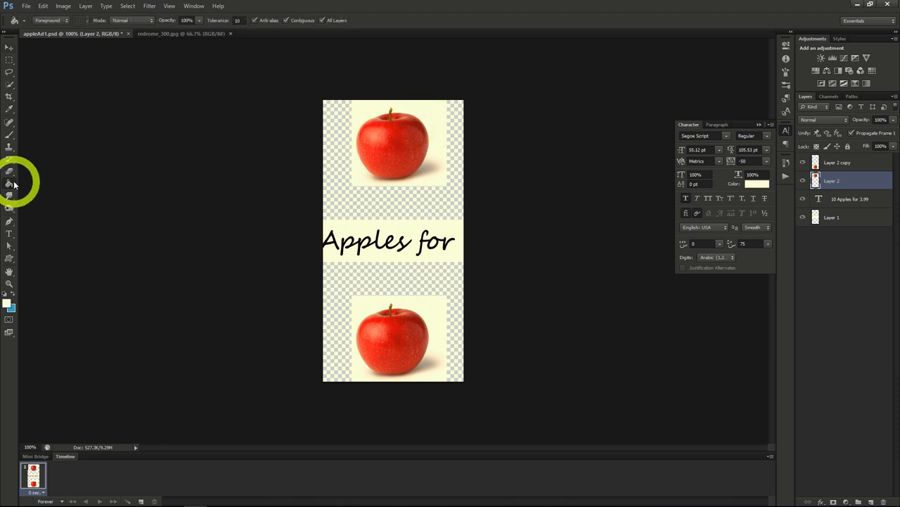
pyautogui.click(386, 214)
pyautogui.click(387, 280)
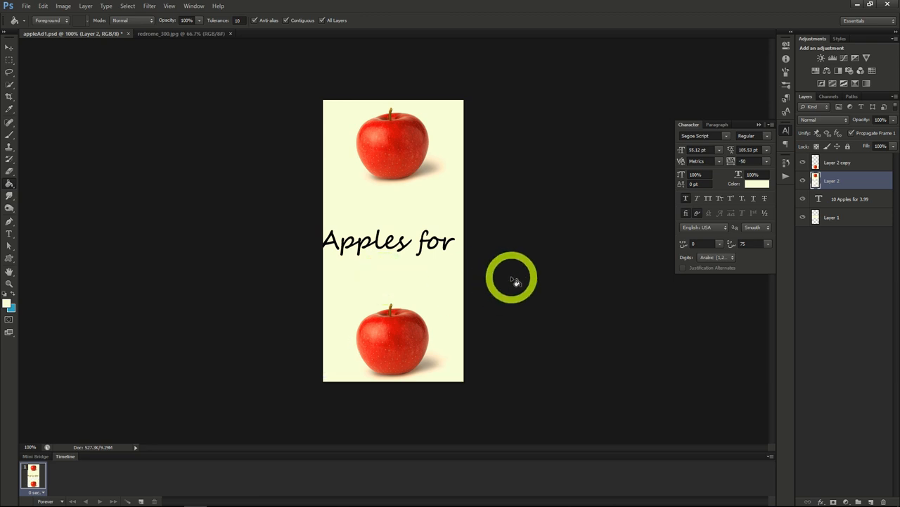
pyautogui.click(834, 217)
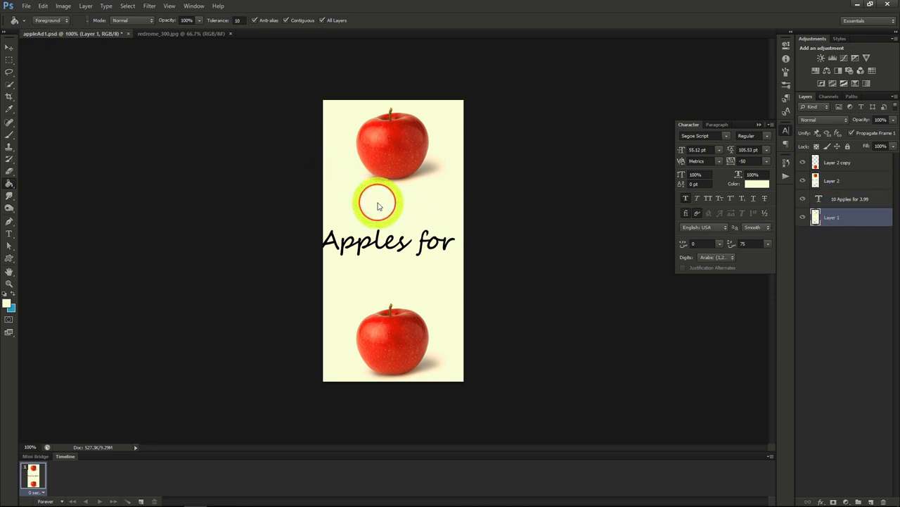
pyautogui.click(341, 160)
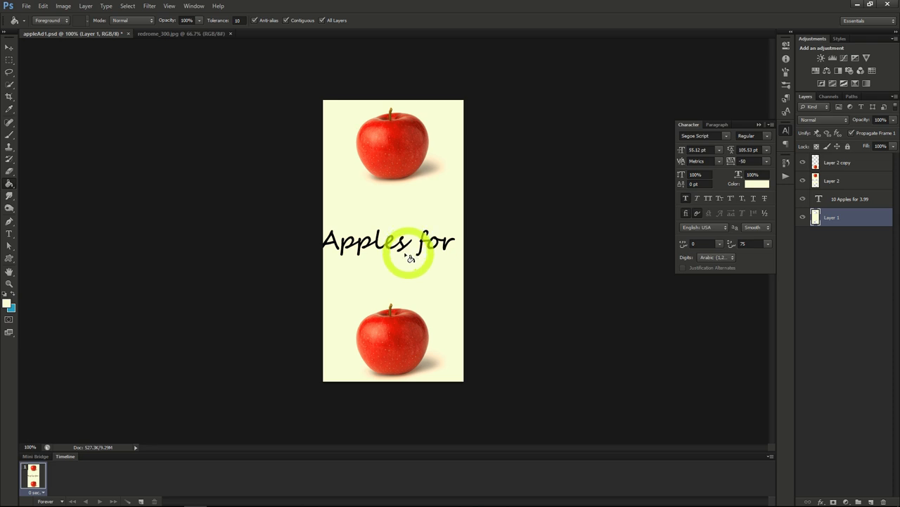
# - Split the headline text onto two lines by inserting a line break before "for 3.99"
pyautogui.click(9, 233)
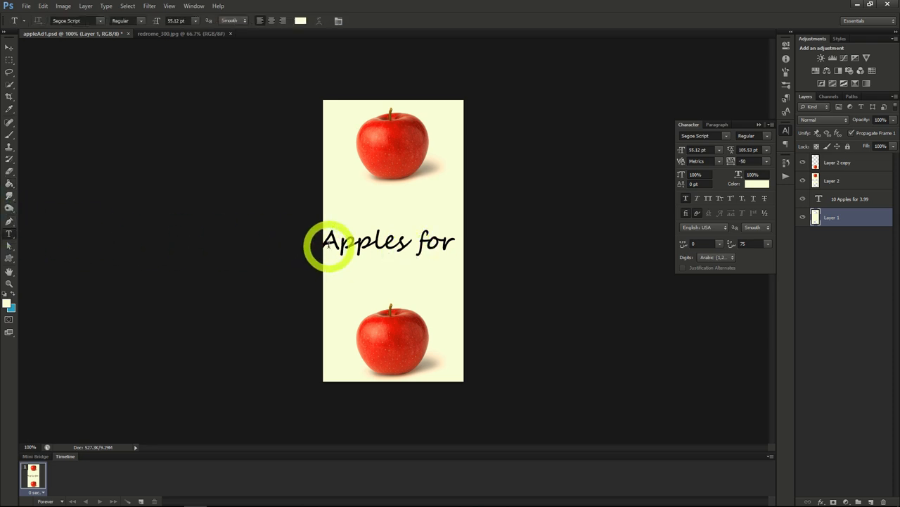
pyautogui.click(327, 244)
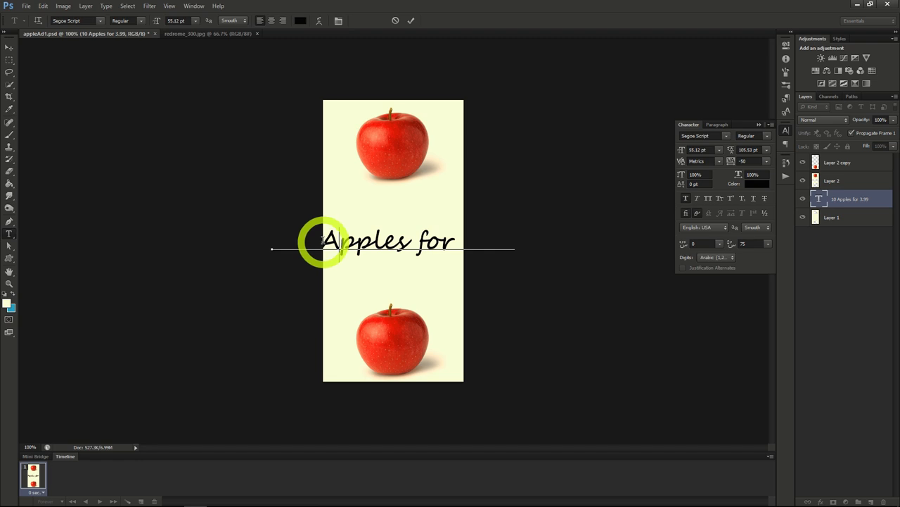
pyautogui.click(422, 240)
pyautogui.press('Return')
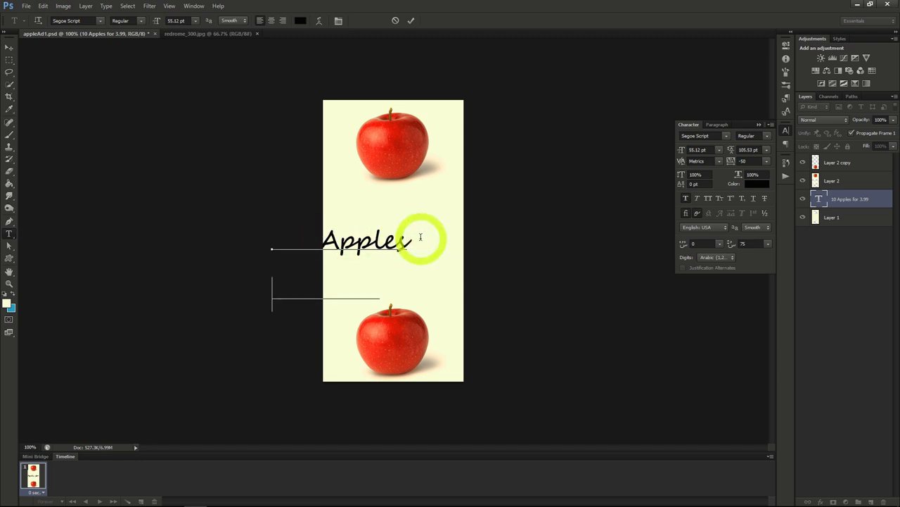
# - Move the two-line text between the apples and bring its layer to the top of the layer stack
pyautogui.click(9, 48)
pyautogui.moveTo(456, 261); pyautogui.dragTo(509, 231)
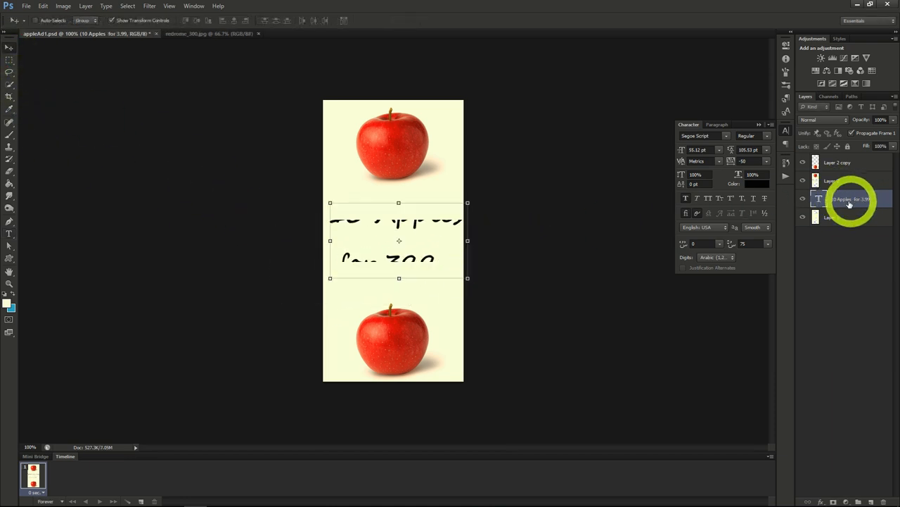
pyautogui.moveTo(841, 163); pyautogui.dragTo(840, 155)
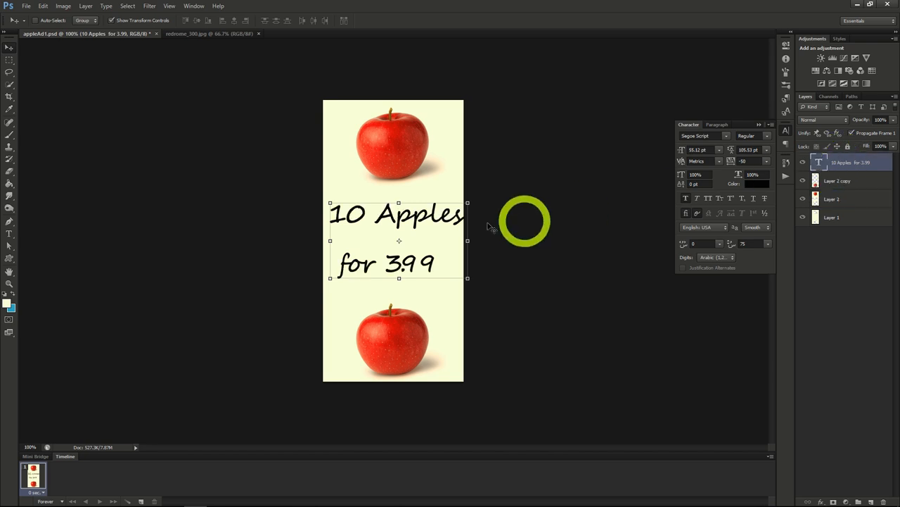
pyautogui.moveTo(423, 221); pyautogui.dragTo(422, 227)
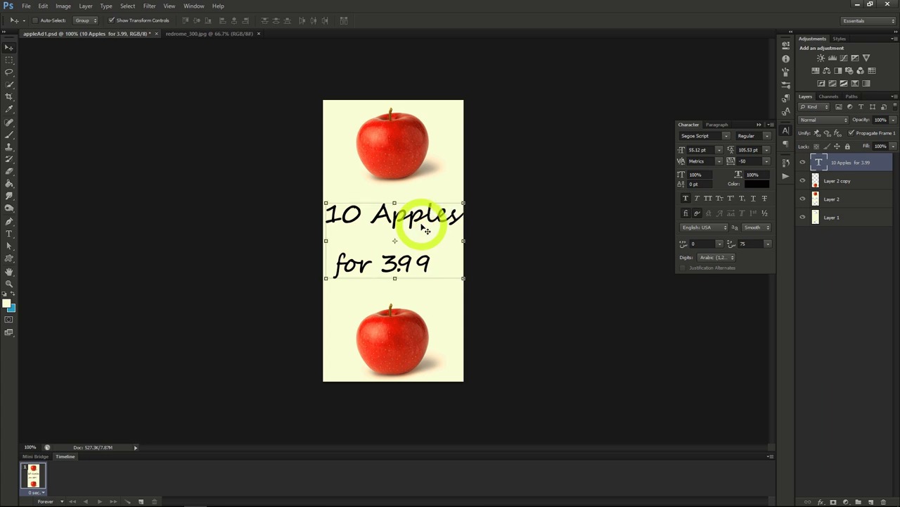
# - Center-align the headline between the apples and set its size to 44.12 pt with 52.53 pt leading
pyautogui.click(719, 125)
pyautogui.click(700, 139)
pyautogui.moveTo(438, 246); pyautogui.dragTo(504, 243)
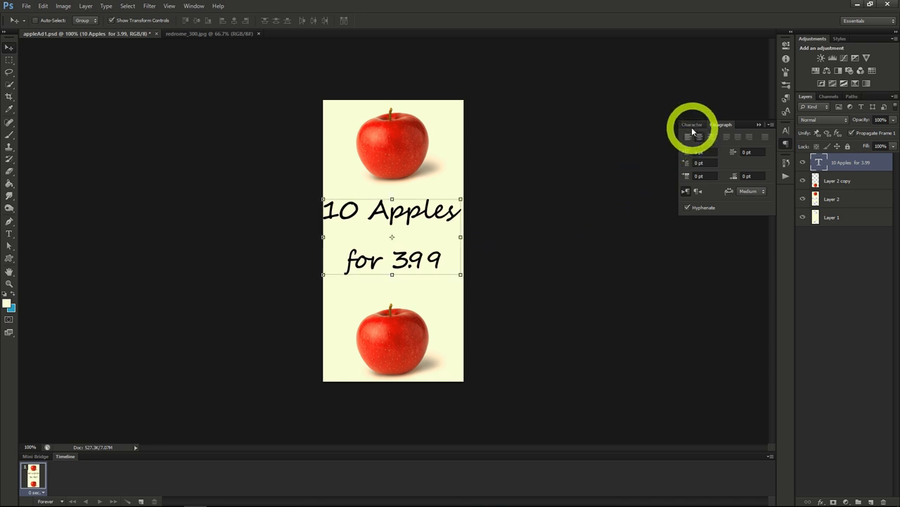
pyautogui.click(692, 126)
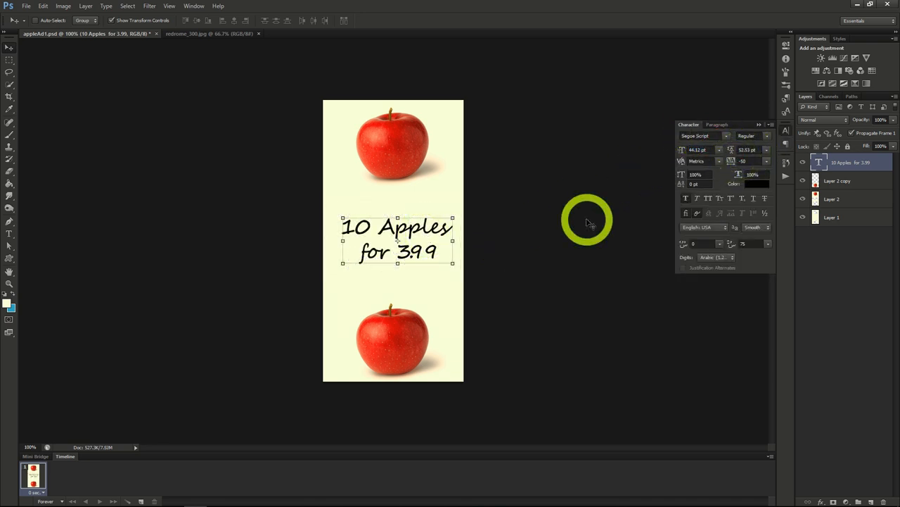